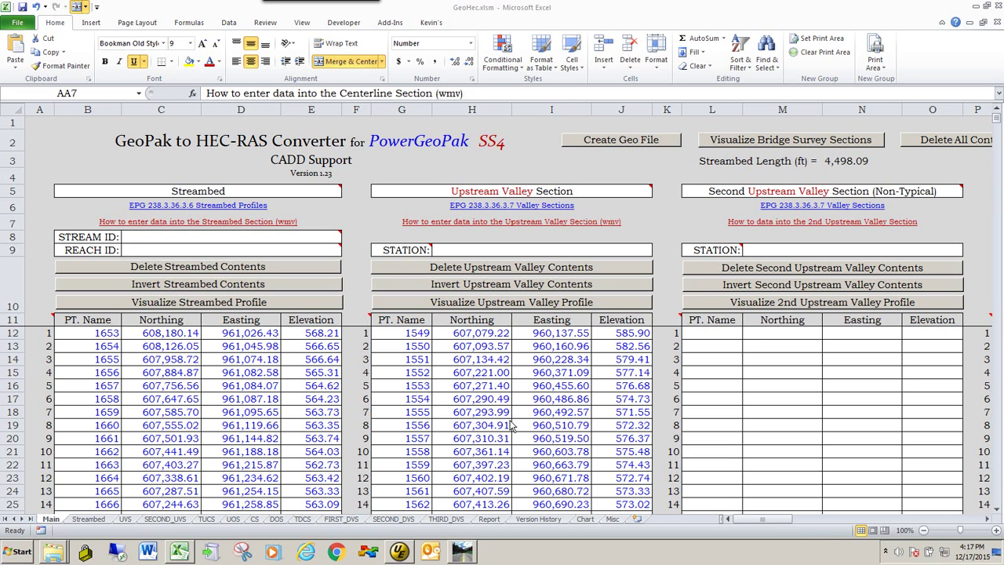
# Enter "Big Tavern" as the Stream ID and "Route 52" as the Reach ID in the Streambed section.
pyautogui.click(144, 240)
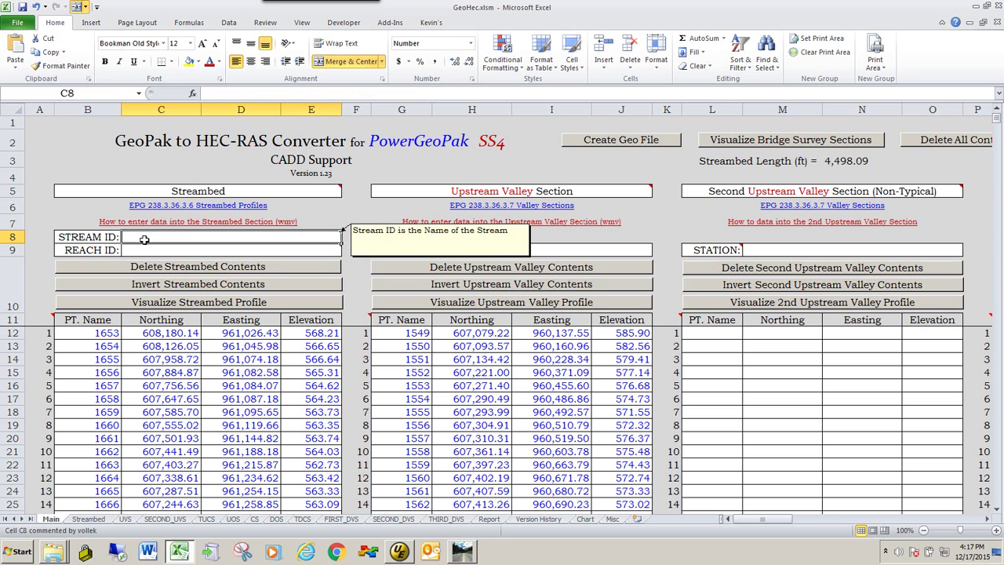
pyautogui.moveTo(206, 244)
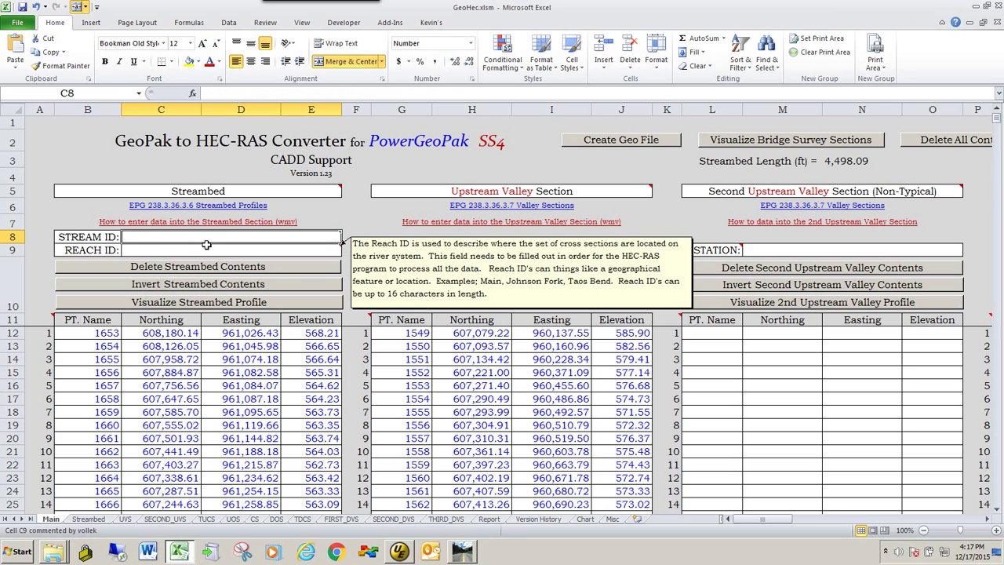
pyautogui.write('Big Tavern')
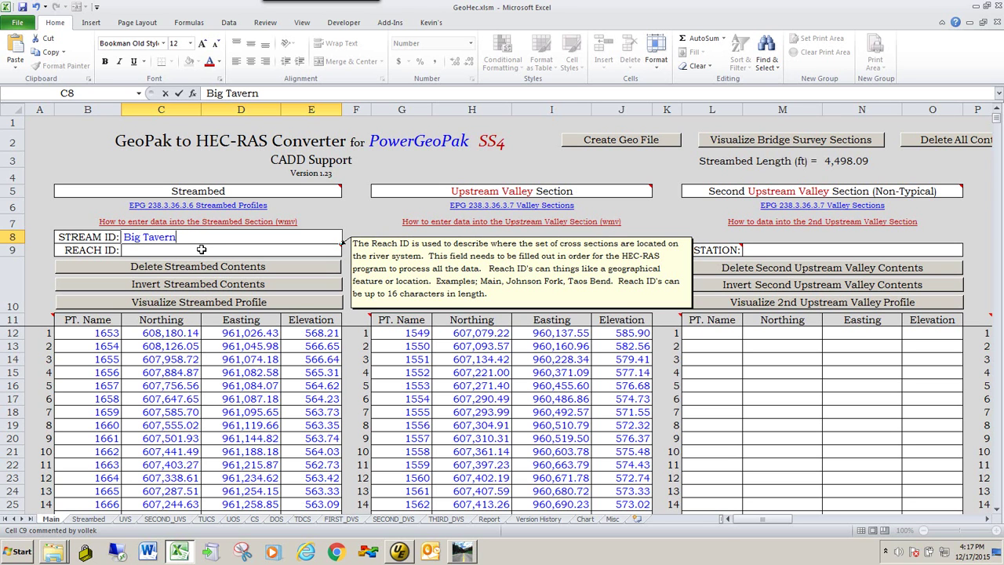
pyautogui.click(202, 250)
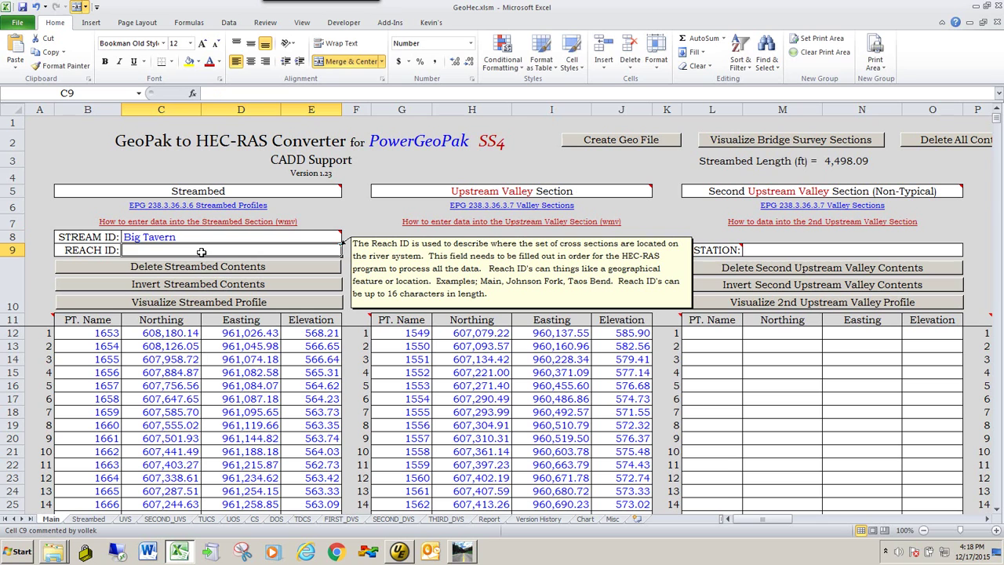
pyautogui.write('Route 52')
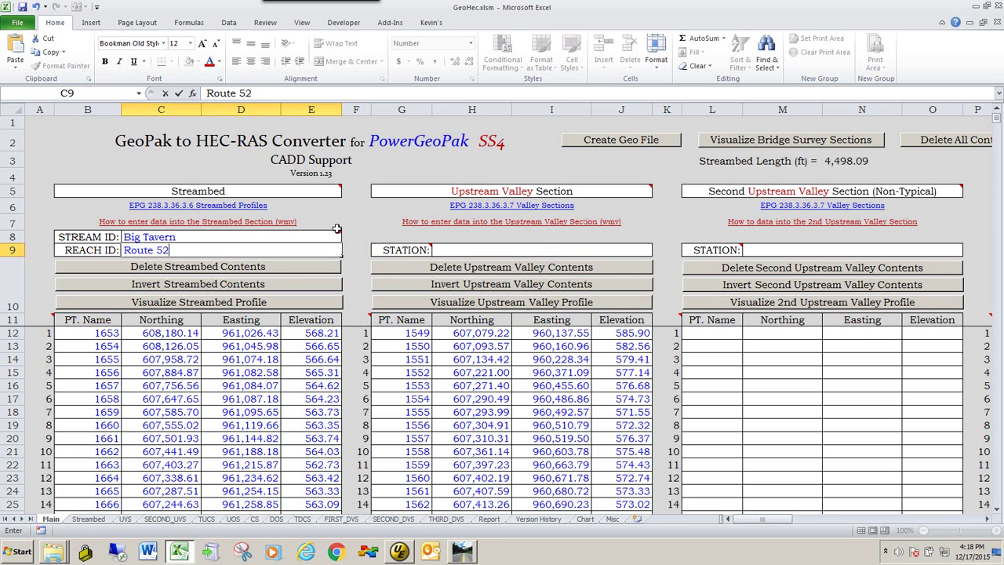
pyautogui.click(353, 208)
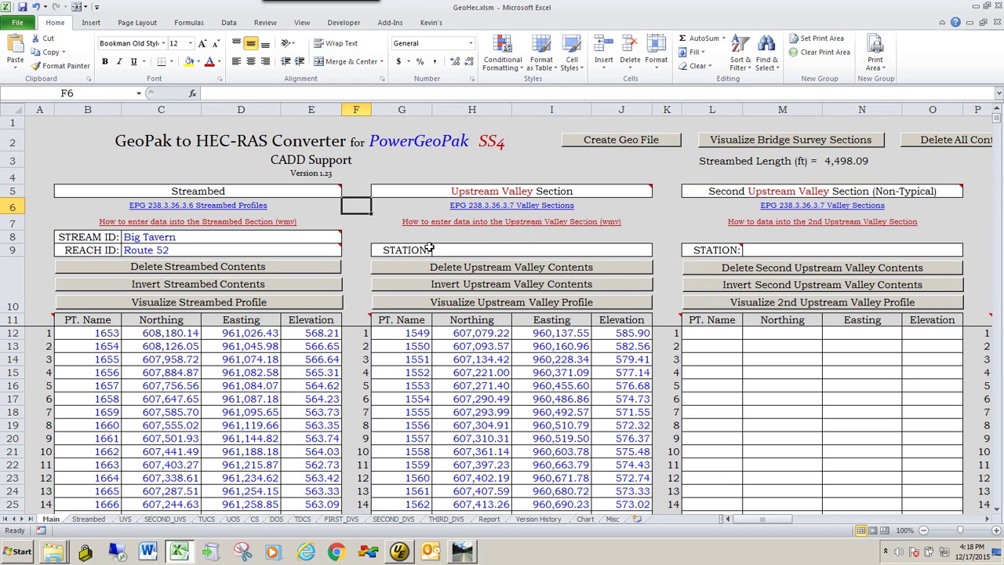
# Select the empty Station cell of the Upstream Valley Section and switch to Power GEOPAK.
pyautogui.moveTo(430, 246)
pyautogui.click(502, 250)
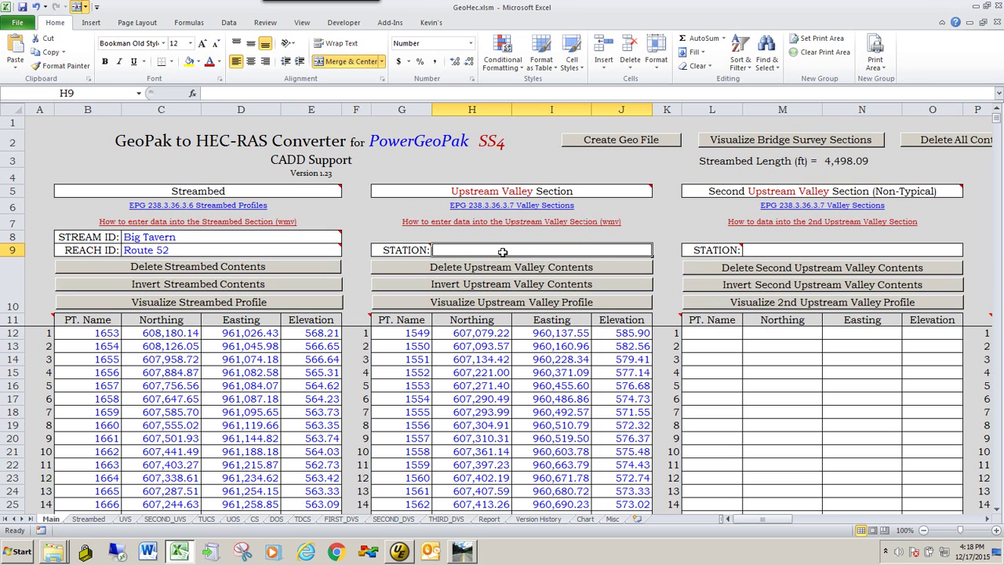
pyautogui.hotkey('alt', 'Tab')
pyautogui.hotkey('alt', 'Tab')
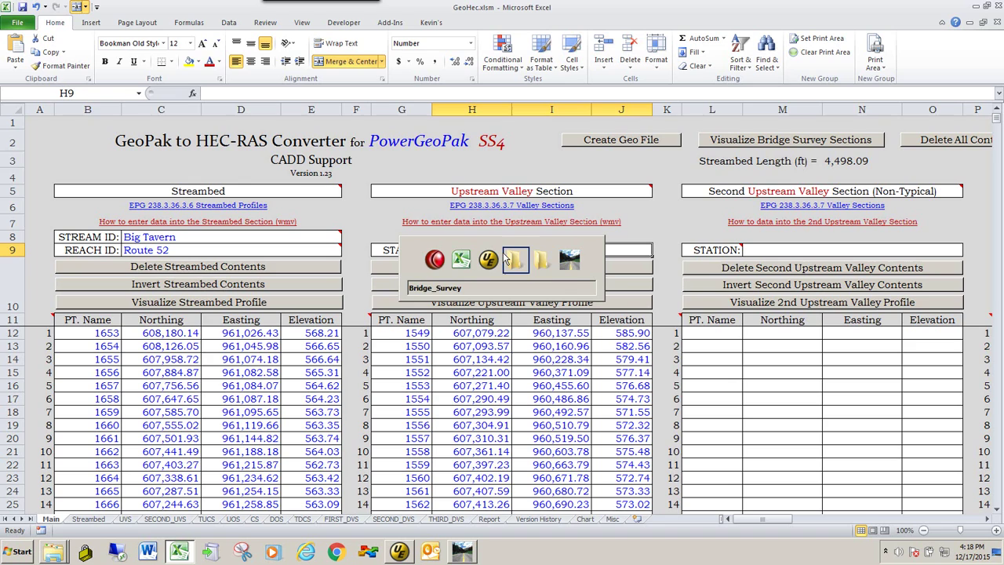
pyautogui.hotkey('alt', 'Tab')
pyautogui.hotkey('alt', 'Tab')
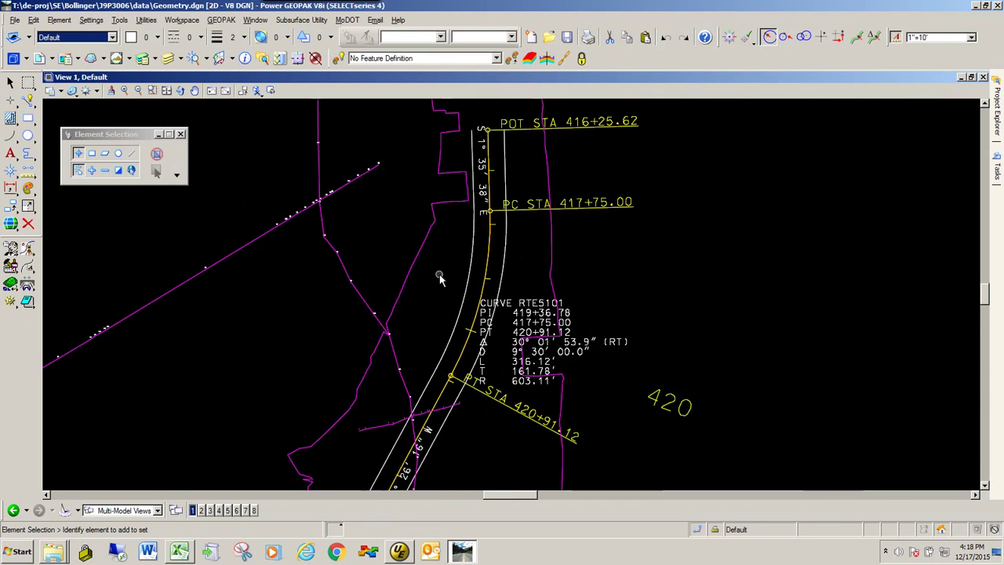
# Open the drawing Bridge_Survey.dgn in place of the geometry drawing.
pyautogui.scroll(-5, 439, 278)
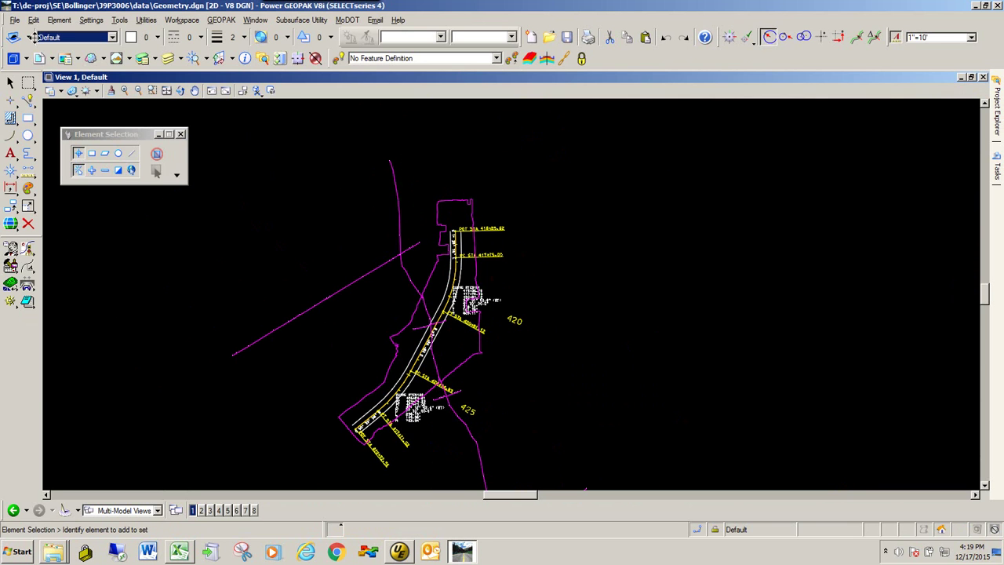
pyautogui.click(14, 19)
pyautogui.click(102, 92)
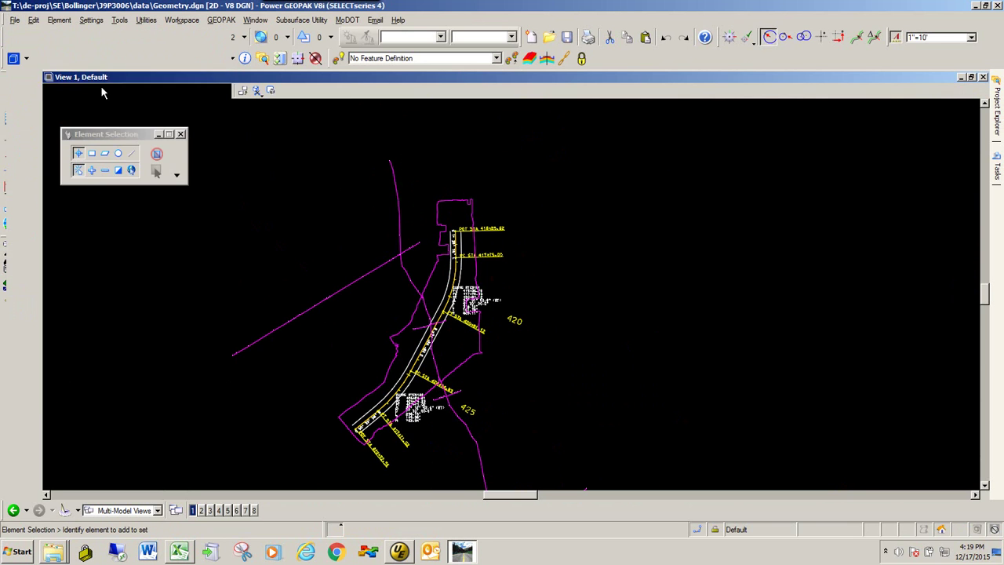
pyautogui.doubleClick(357, 156)
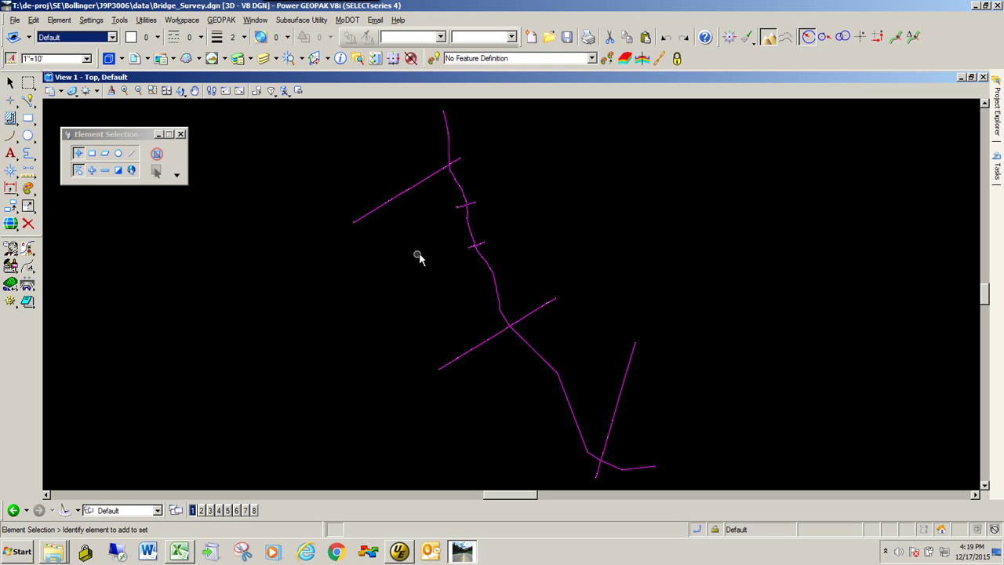
# Turn on the display of the Geometry.dgn Default reference and close the reference list.
pyautogui.click(135, 58)
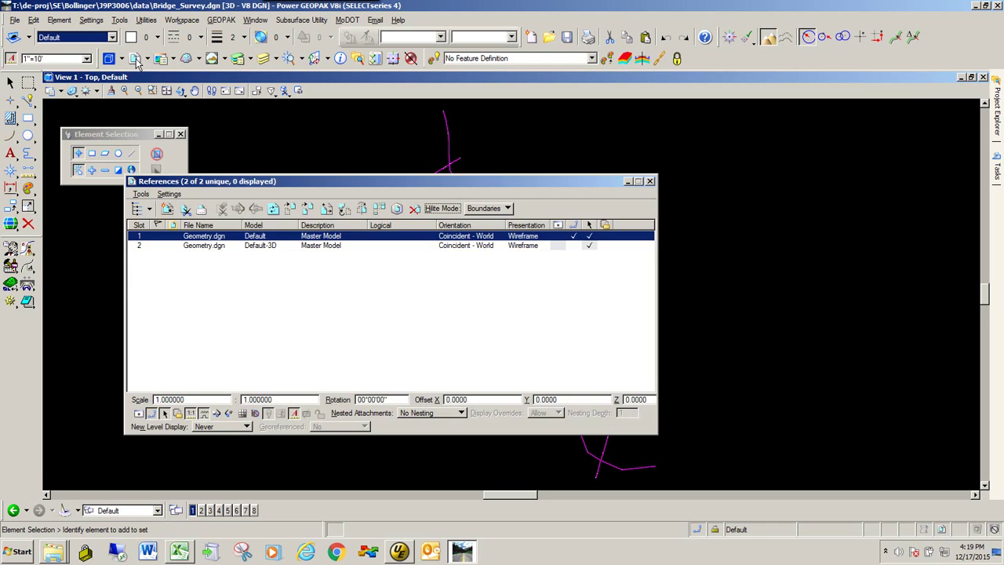
pyautogui.click(556, 236)
pyautogui.moveTo(556, 185); pyautogui.dragTo(552, 237)
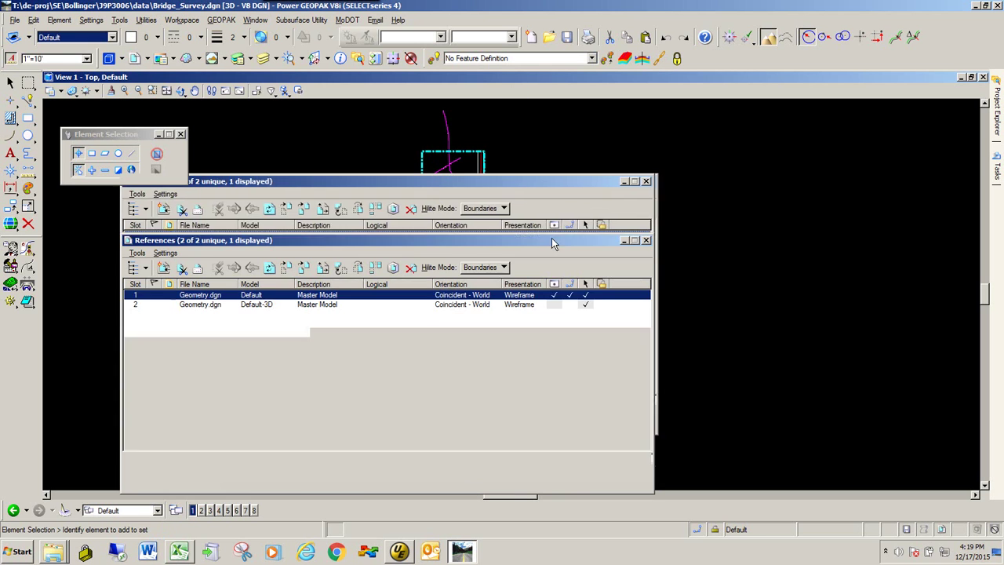
pyautogui.click(649, 234)
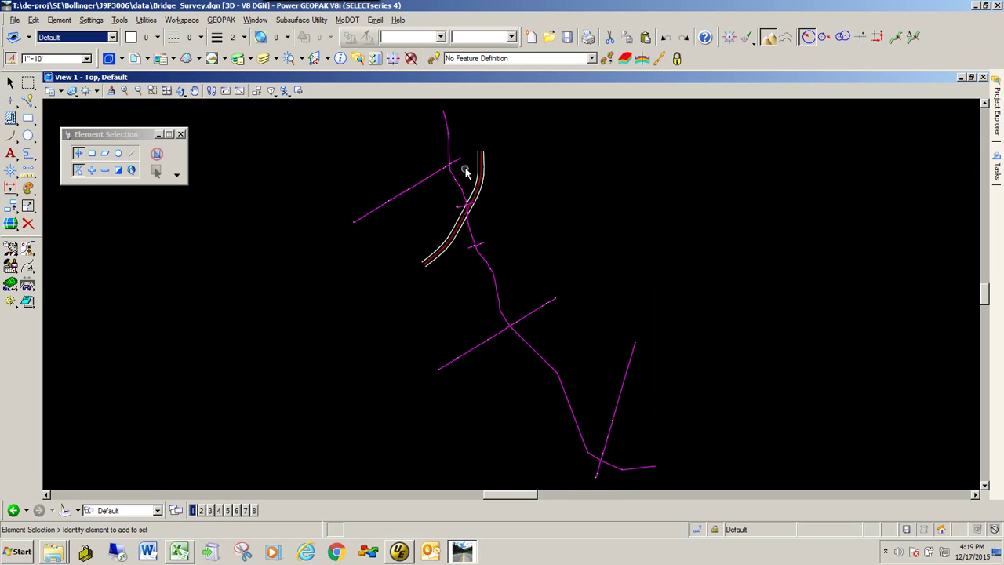
# Enable Civil AccuDraw with station-offset input for work where the upstream valley section crosses the streambed.
pyautogui.scroll(5, 458, 153)
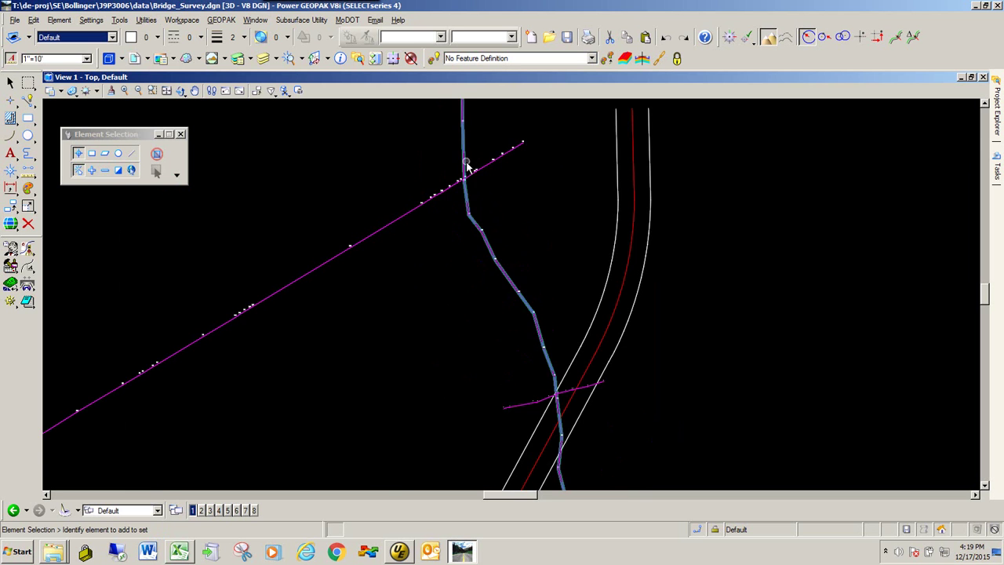
pyautogui.scroll(3, 464, 183)
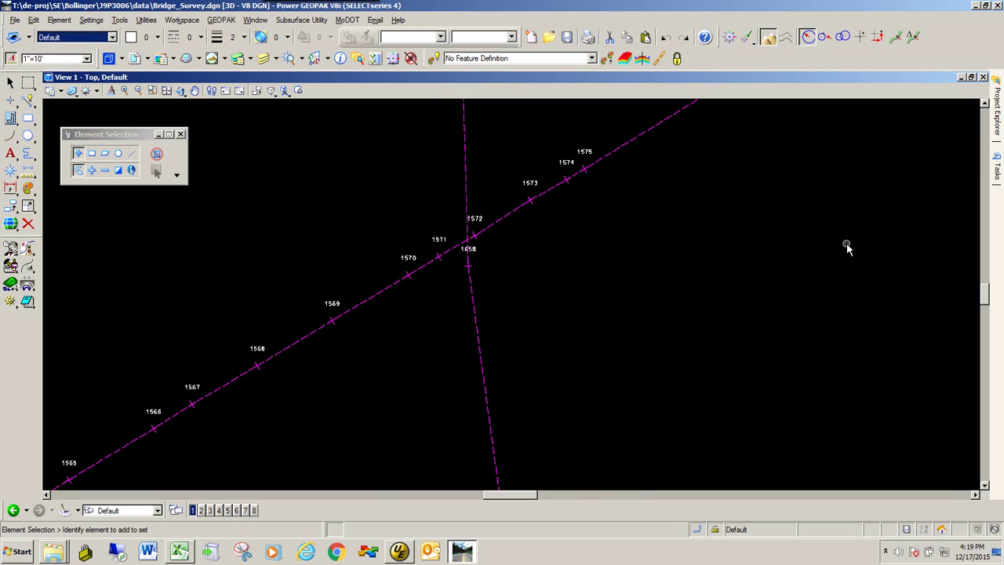
pyautogui.click(729, 38)
pyautogui.click(896, 38)
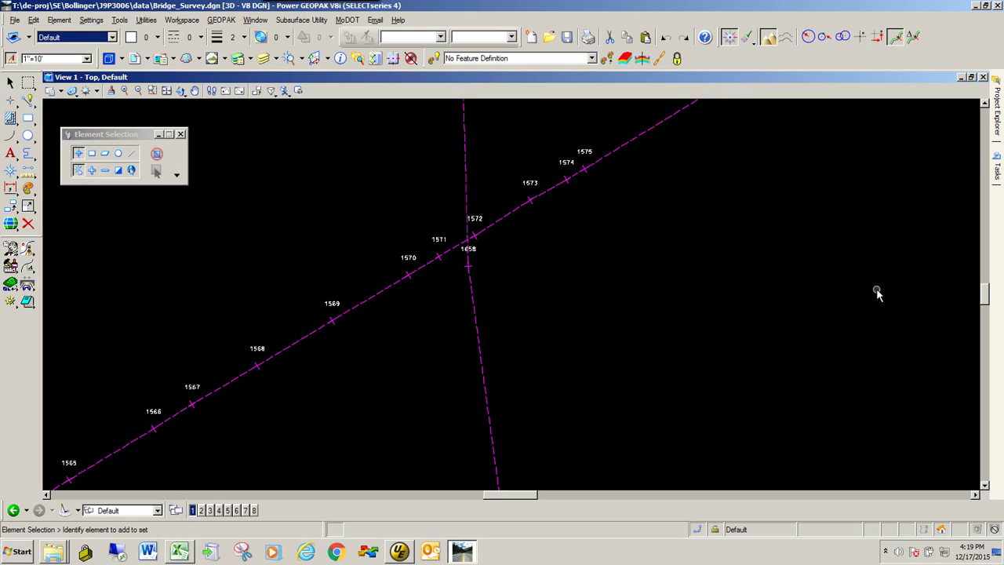
# Show the Snap Mode button bar, place it clear of the crossing lines, and make Intersection the active snap.
pyautogui.click(697, 530)
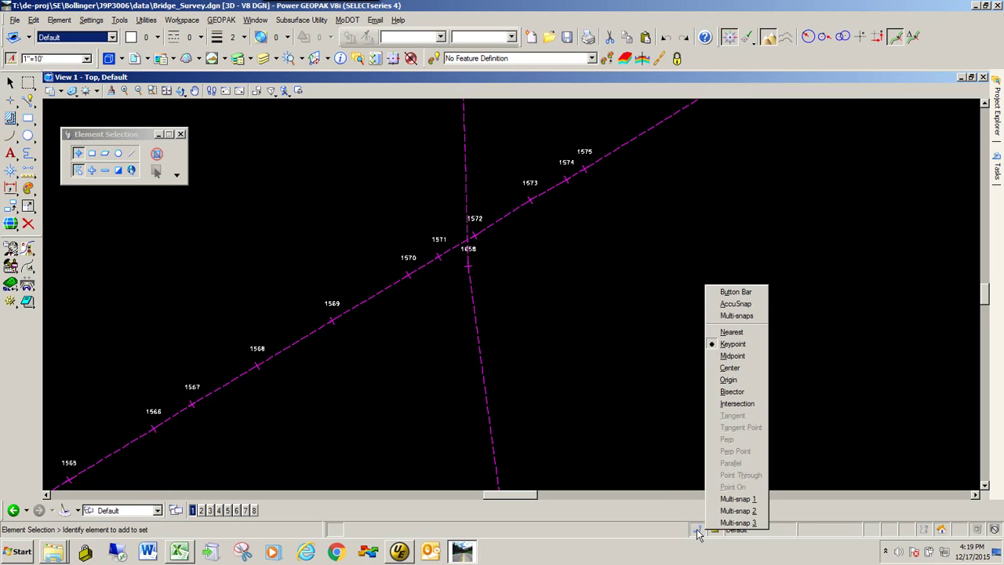
pyautogui.click(725, 292)
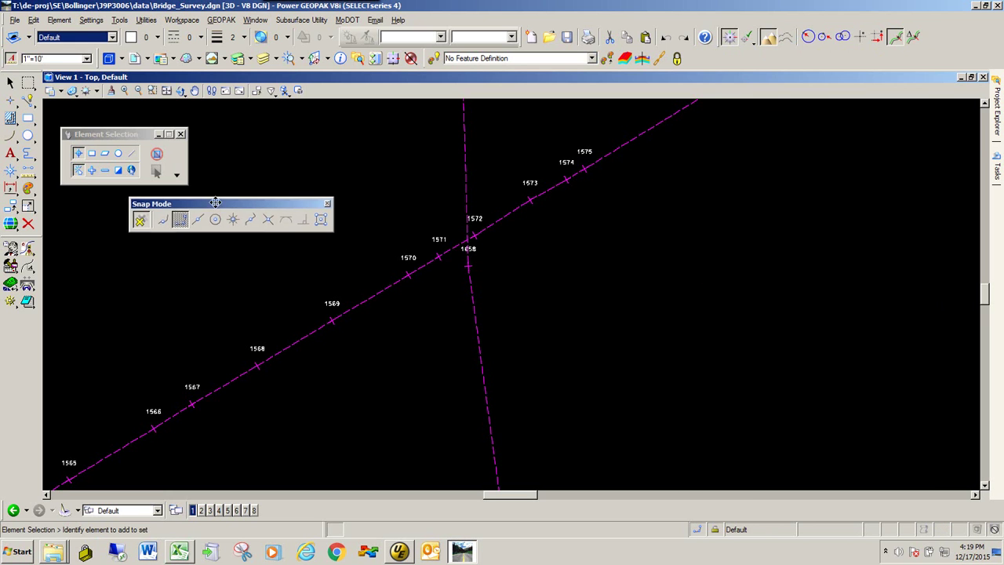
pyautogui.moveTo(216, 198); pyautogui.dragTo(812, 424)
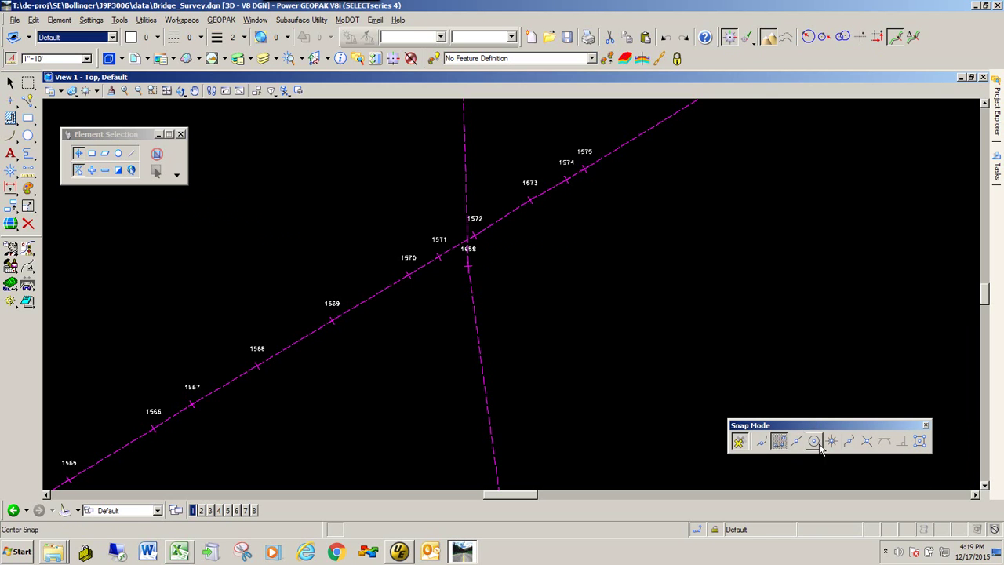
pyautogui.click(866, 442)
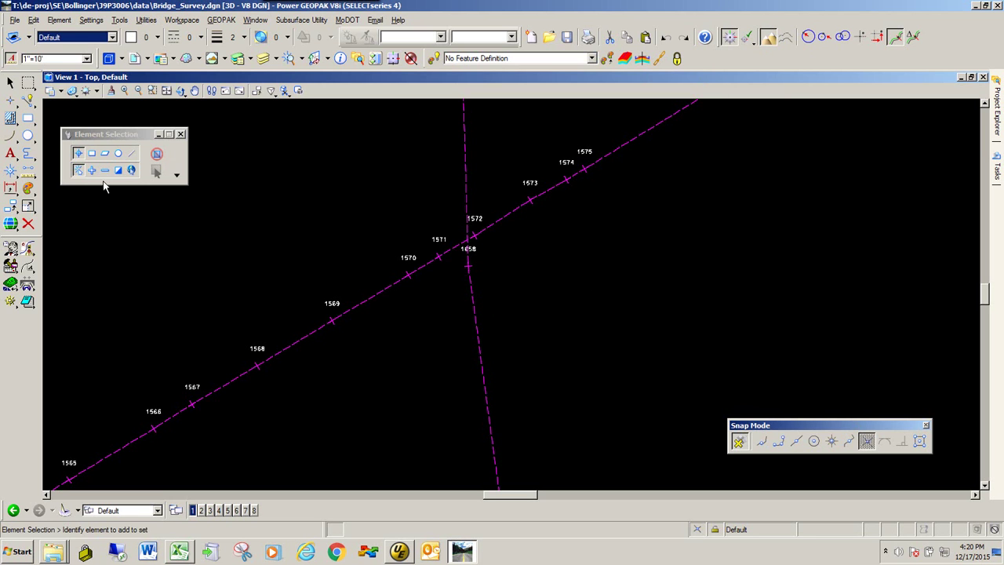
# Start the horizontal geometry Line command and set the streambed line as the station-offset reference element.
pyautogui.moveTo(996, 171)
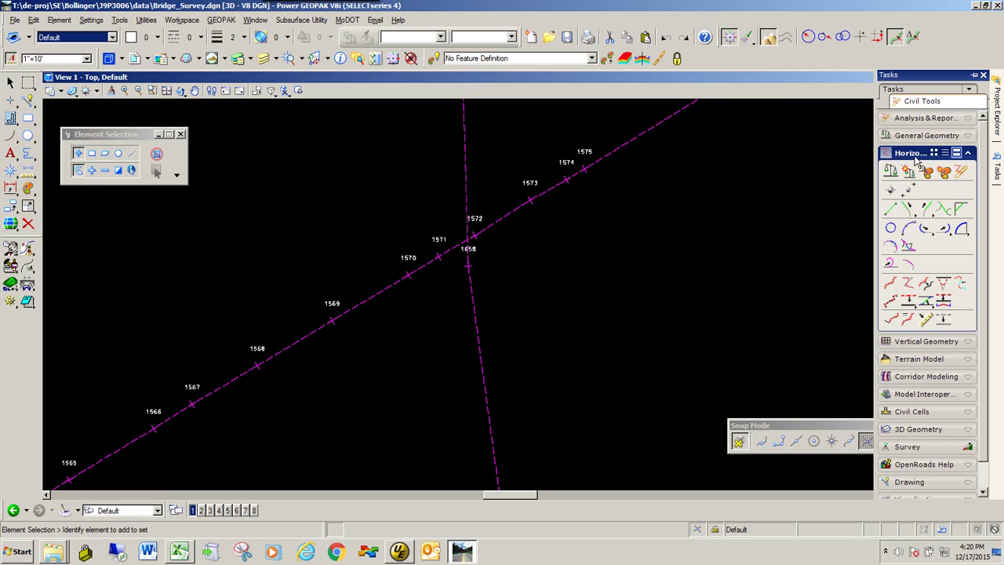
pyautogui.click(891, 210)
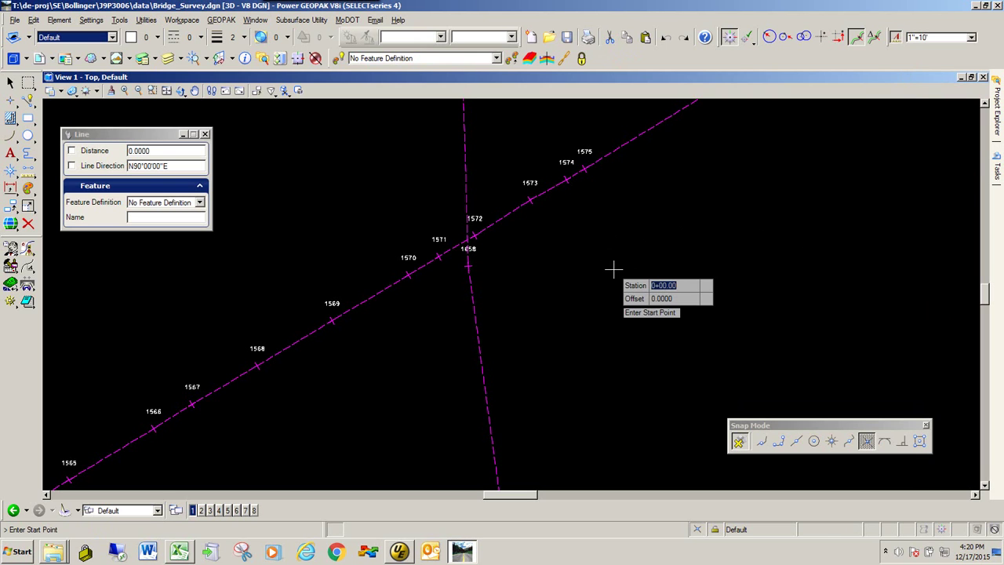
pyautogui.click(613, 269)
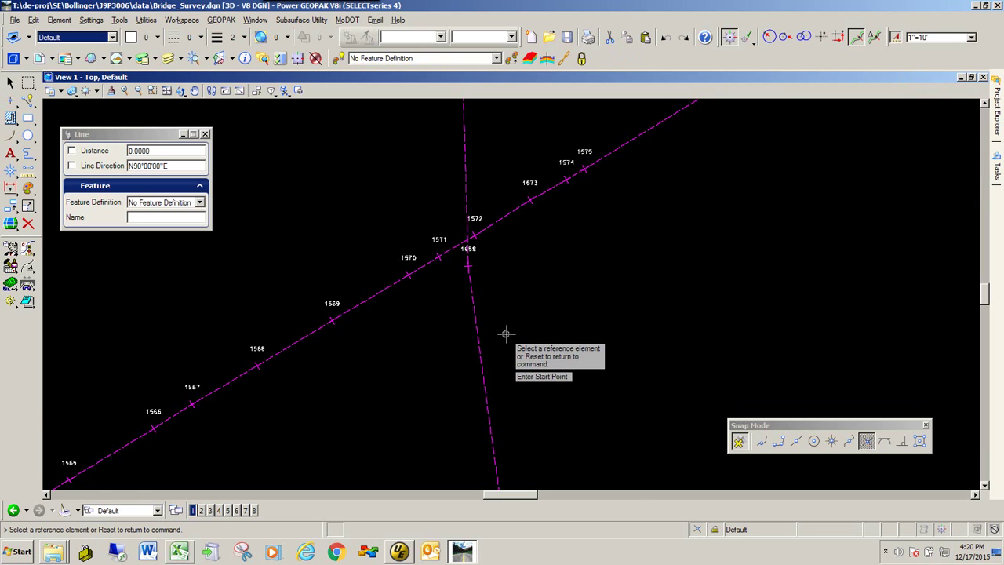
pyautogui.click(480, 354)
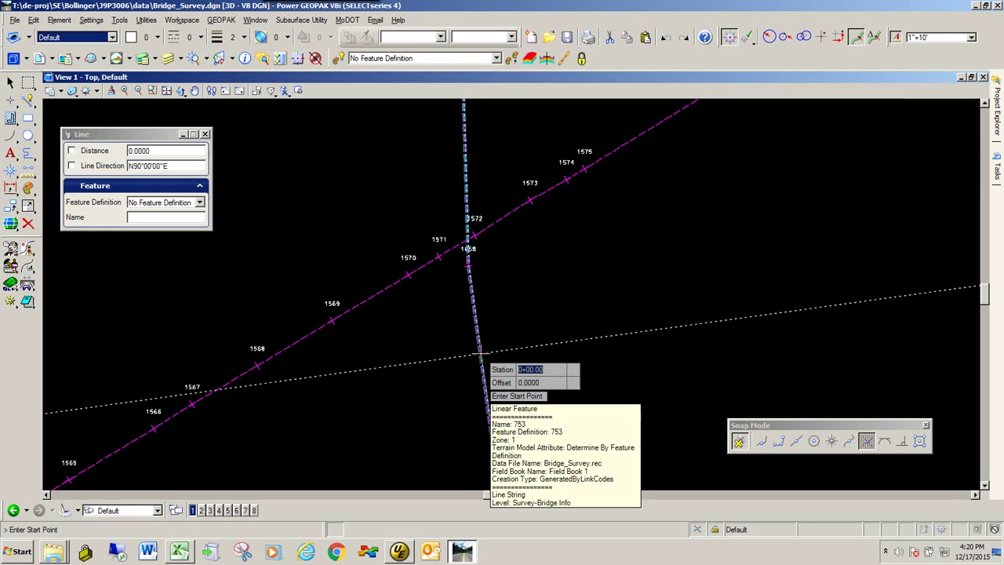
# Snap to the intersection of the streambed and the upstream valley section to read its station along the streambed.
pyautogui.scroll(3, 636, 302)
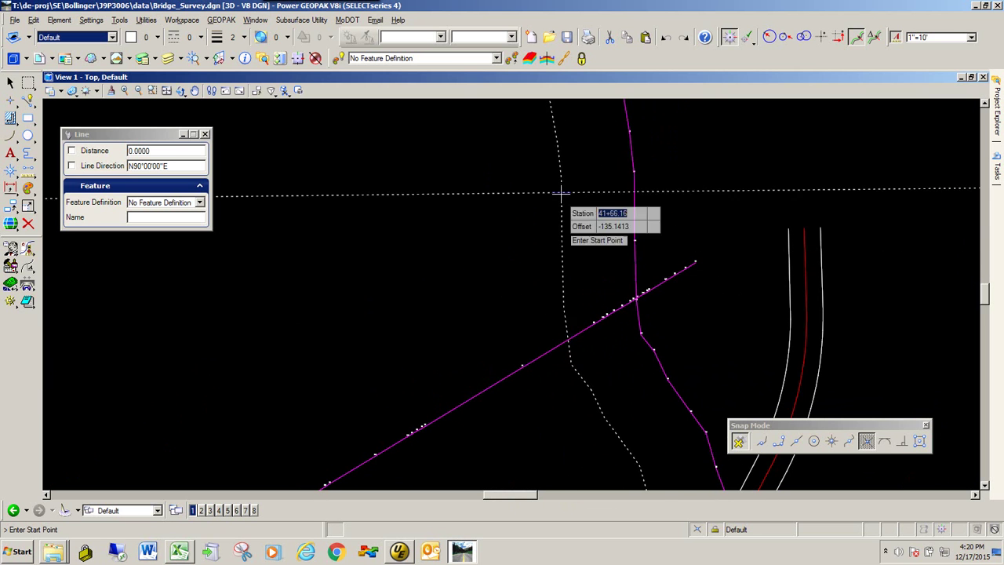
pyautogui.scroll(2, 647, 283)
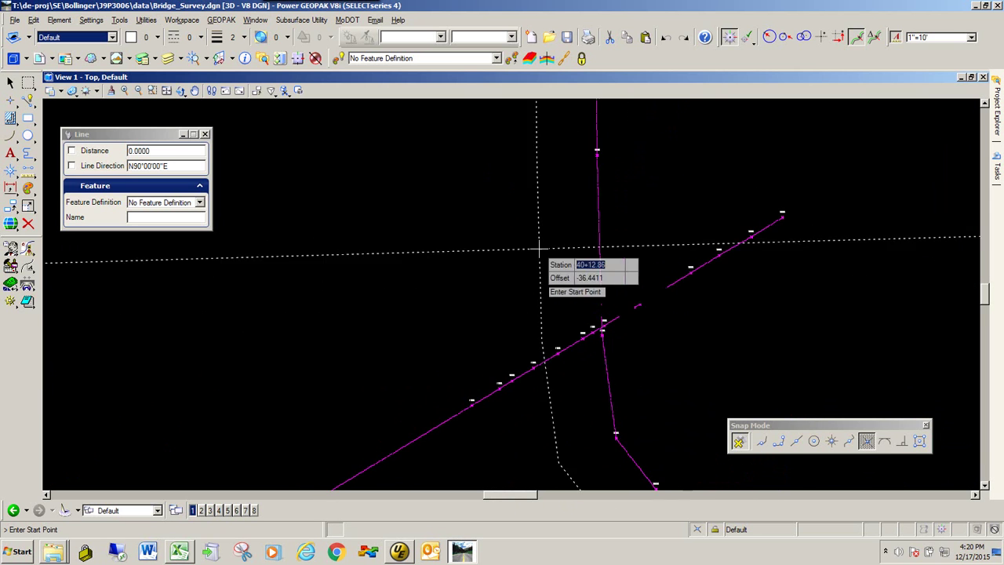
pyautogui.scroll(-2, 493, 231)
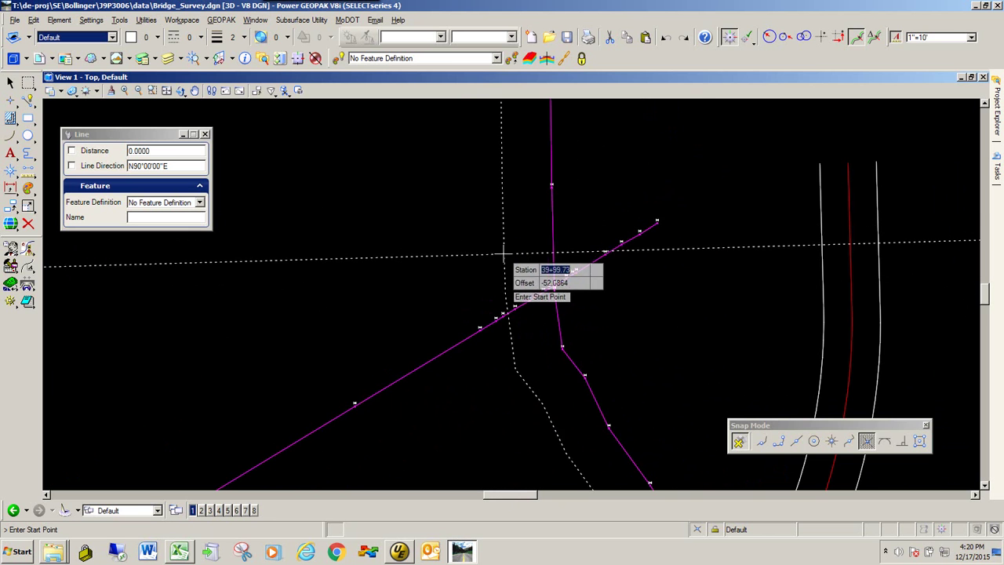
pyautogui.scroll(2, 581, 291)
pyautogui.scroll(3, 583, 295)
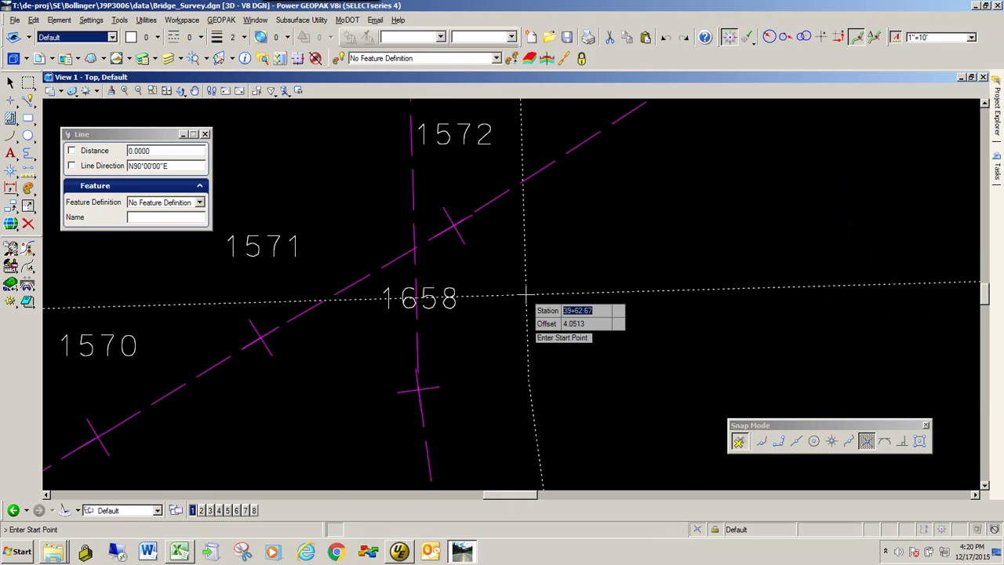
pyautogui.scroll(-5, 525, 295)
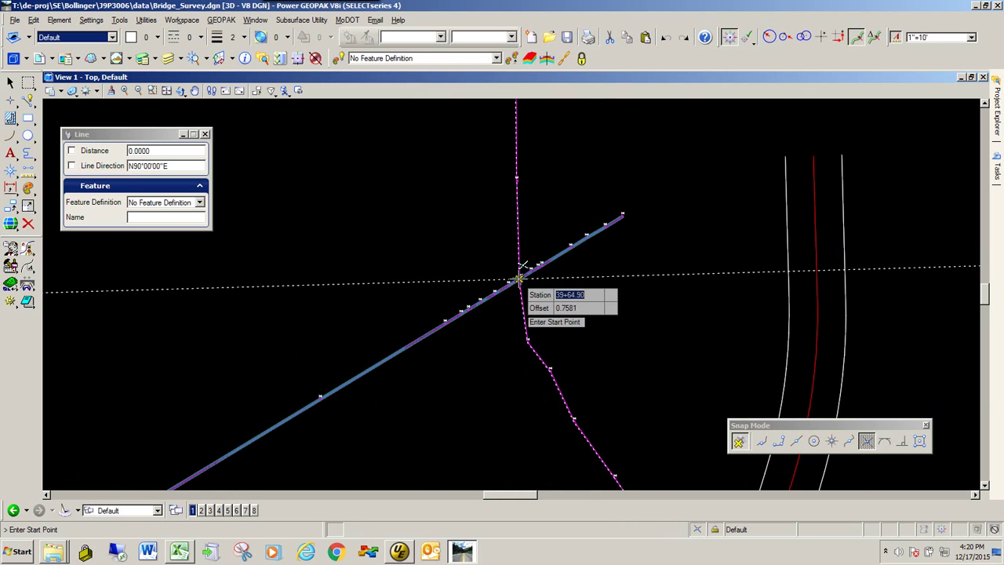
pyautogui.scroll(3, 522, 280)
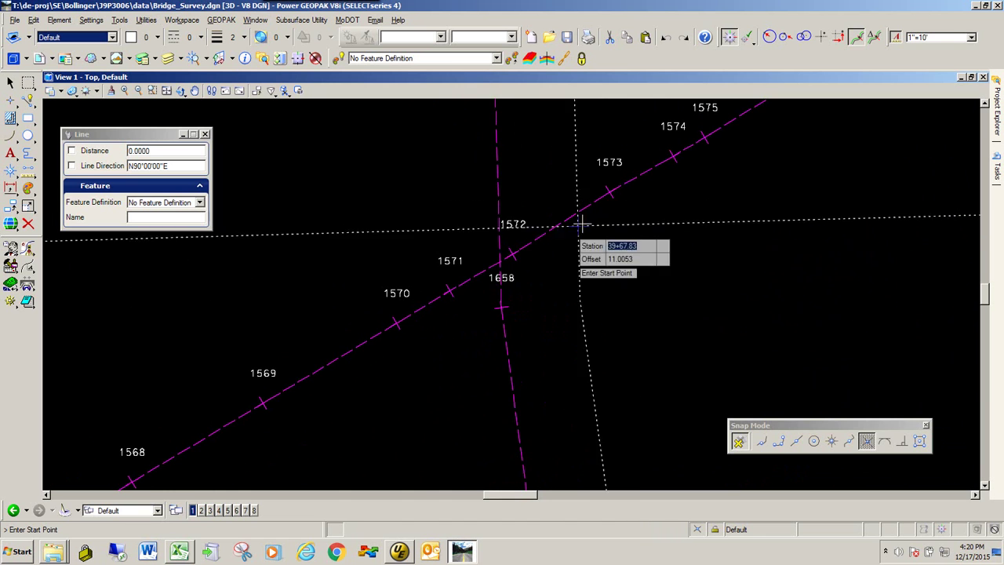
pyautogui.scroll(5, 515, 269)
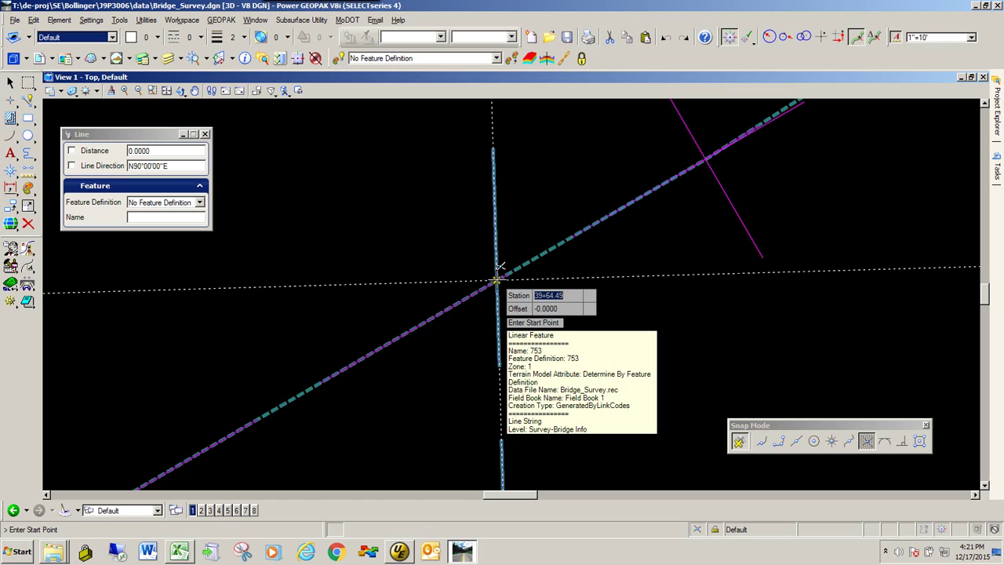
# Switch to the GeoHec.xlsm workbook in Excel and set the Upstream Valley Section station to 39+64.49, rechecking the station in the bridge survey drawing.
pyautogui.hotkey('alt', 'Tab')
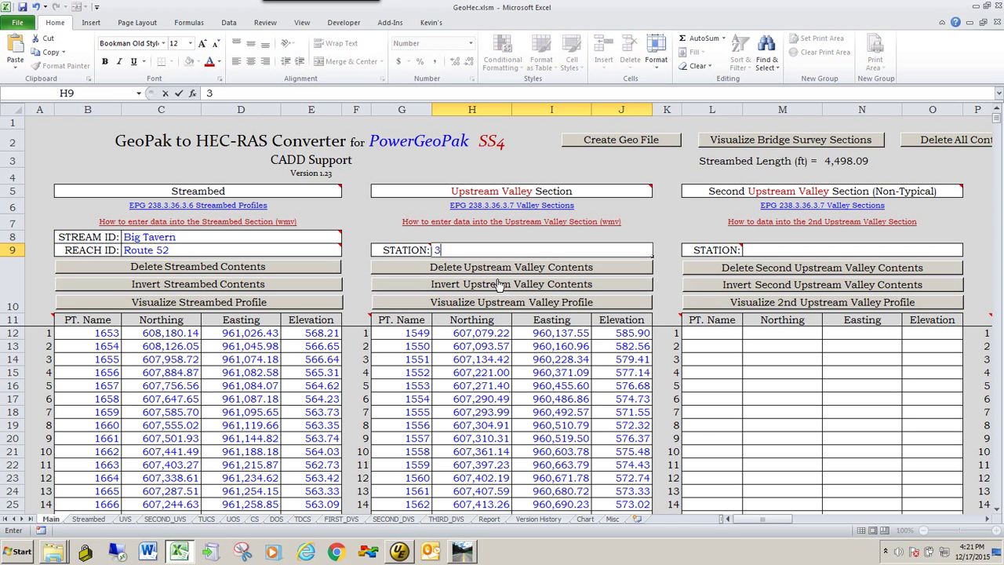
pyautogui.hotkey('alt', 'Tab')
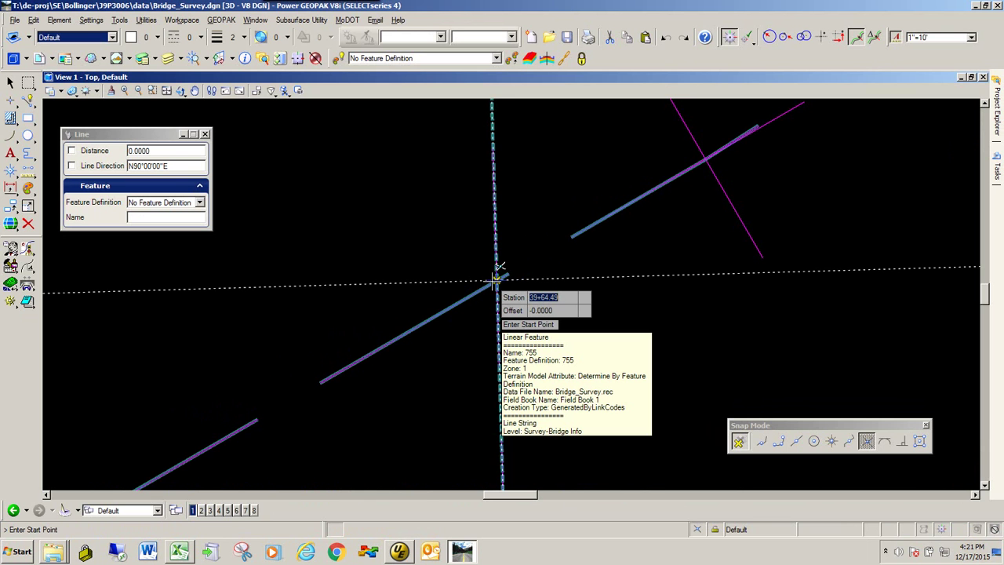
pyautogui.hotkey('alt', 'Tab')
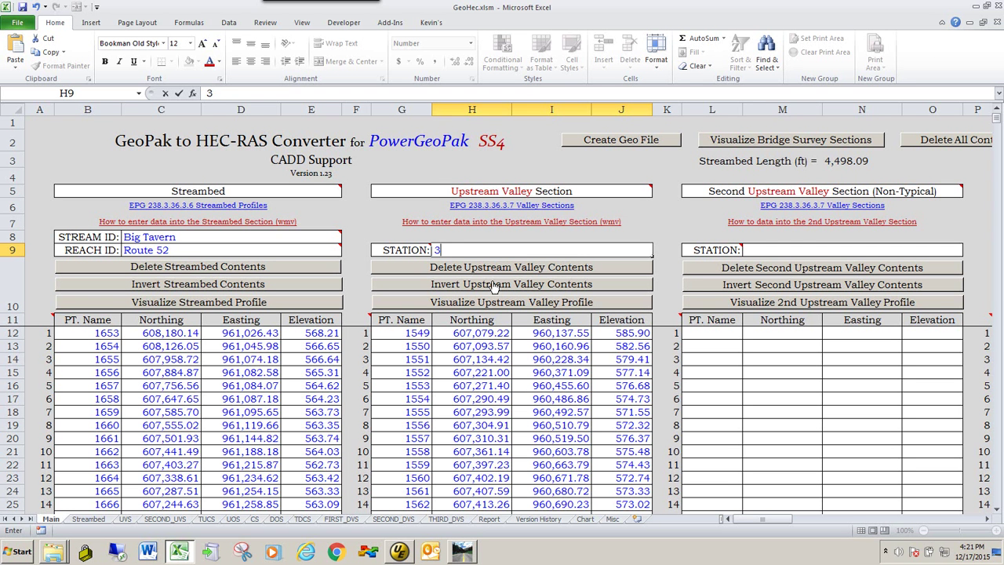
pyautogui.write('9+64.49')
pyautogui.hotkey('alt', 'Tab')
pyautogui.hotkey('alt', 'Tab')
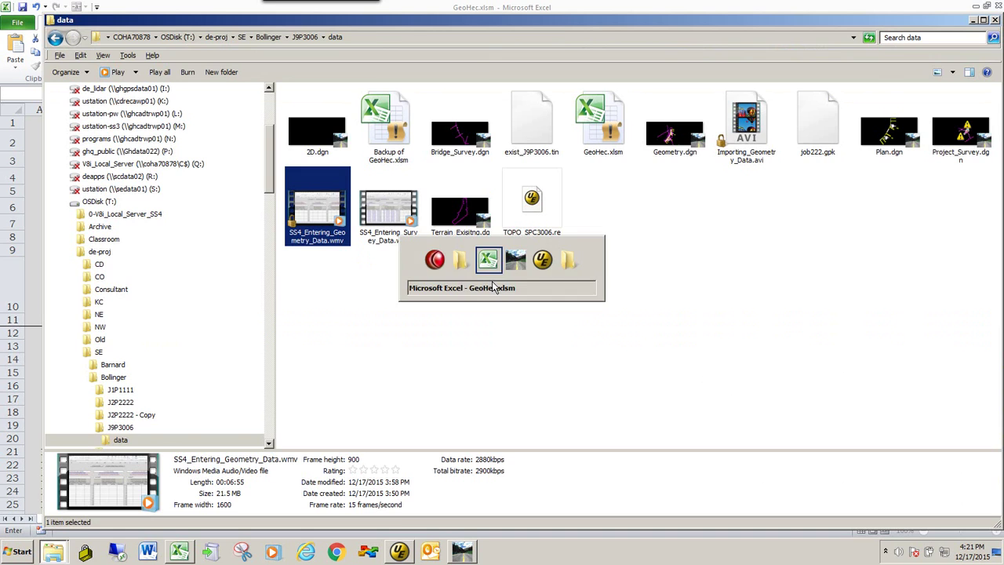
pyautogui.hotkey('alt', 'Tab')
pyautogui.hotkey('alt', 'Tab')
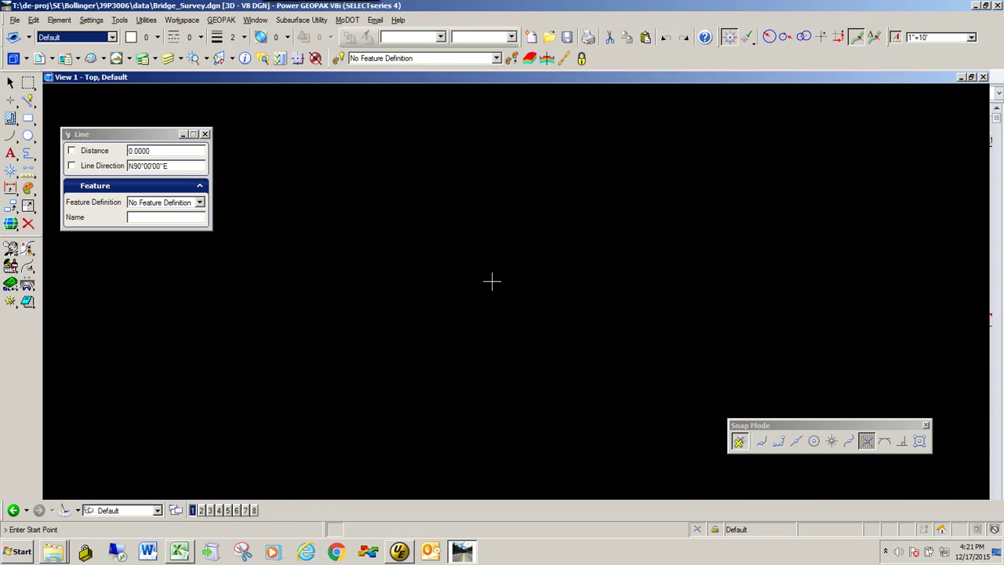
pyautogui.moveTo(496, 279)
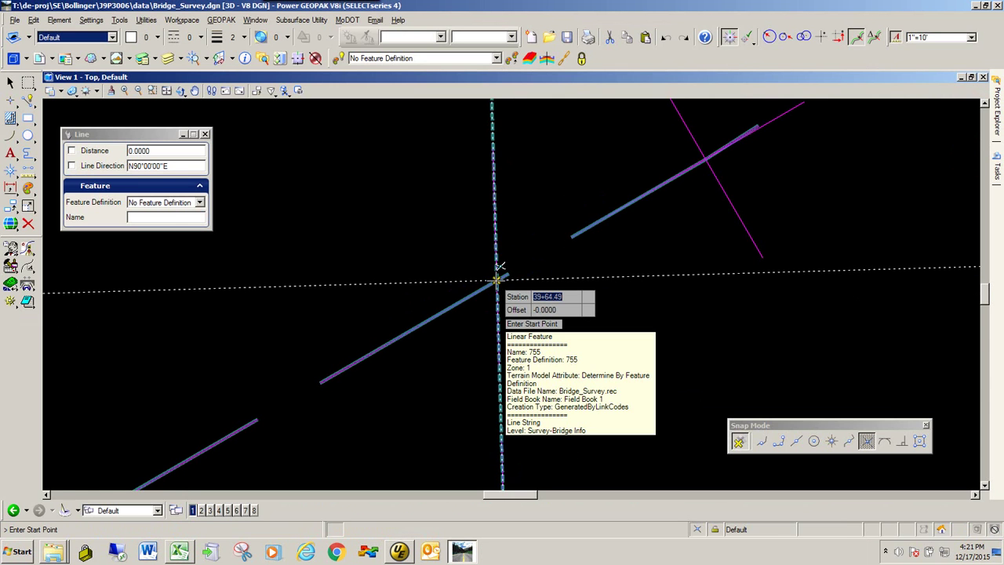
pyautogui.hotkey('alt', 'Tab')
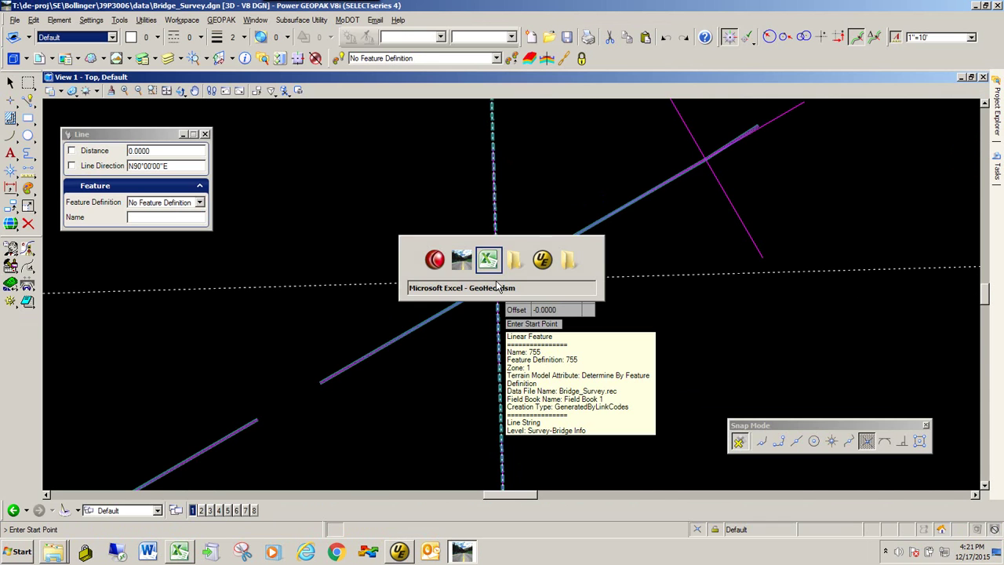
pyautogui.write('39+64.49')
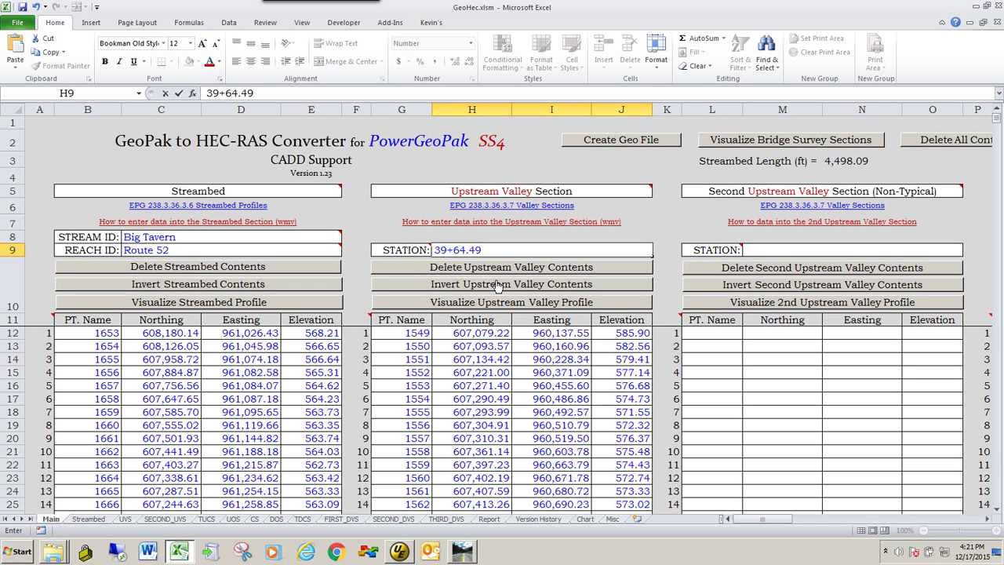
pyautogui.press('Tab')
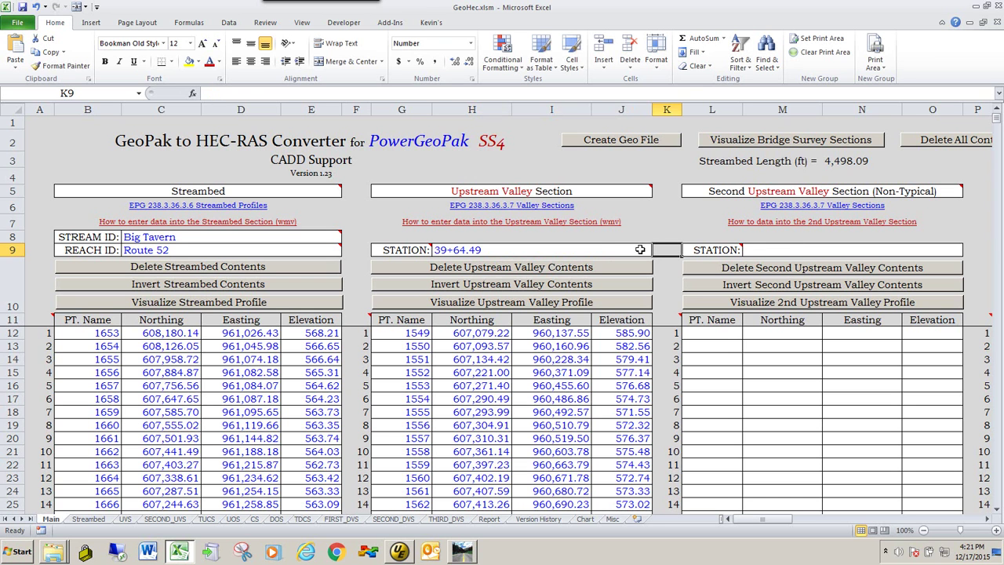
# Switch to the Bridge_Survey.dgn drawing in Power GEOPAK and snap to the intersection of the streambed and the roadway centerline to read its station.
pyautogui.hotkey('alt', 'Tab')
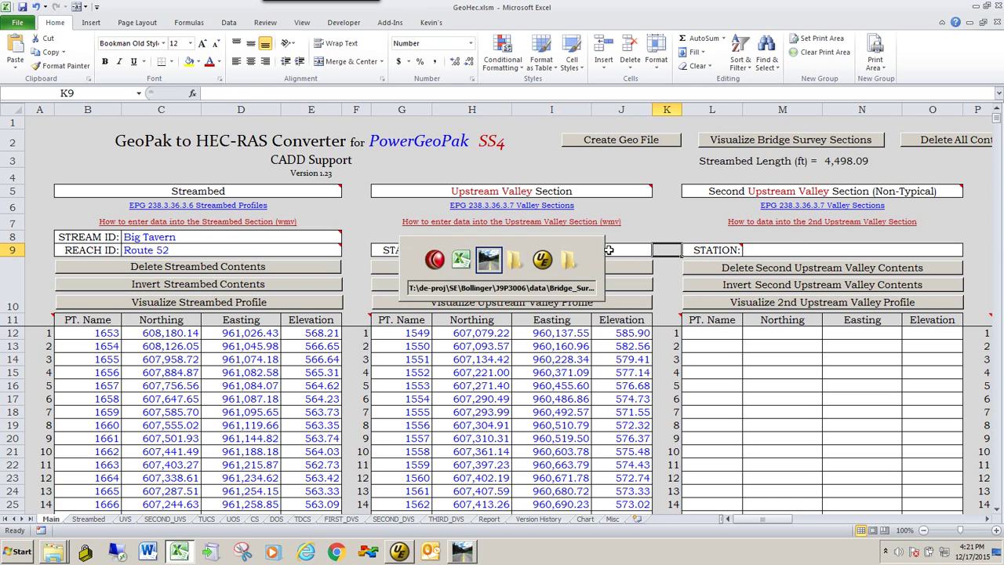
pyautogui.scroll(4, 571, 284)
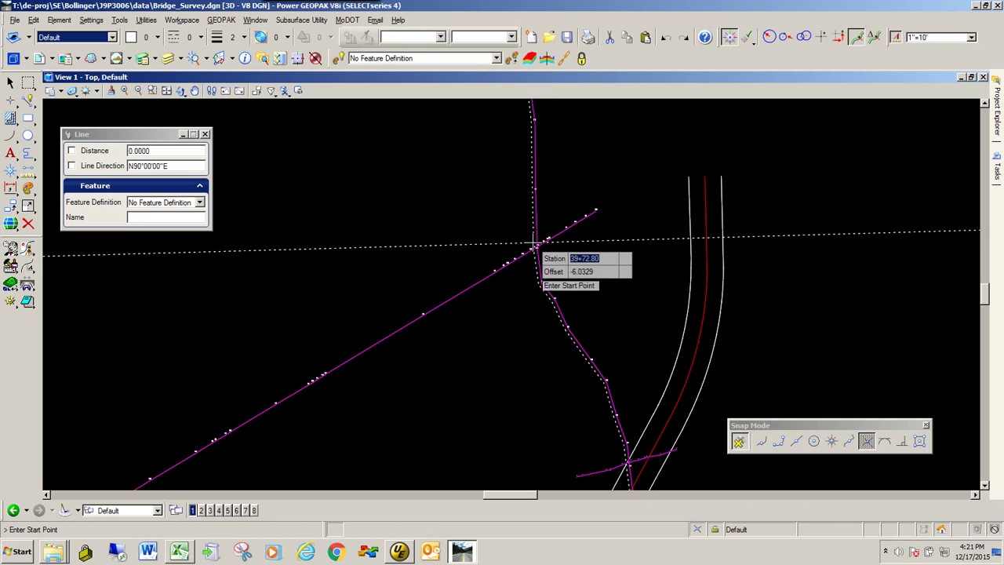
pyautogui.scroll(-3, 535, 245)
pyautogui.scroll(4, 607, 369)
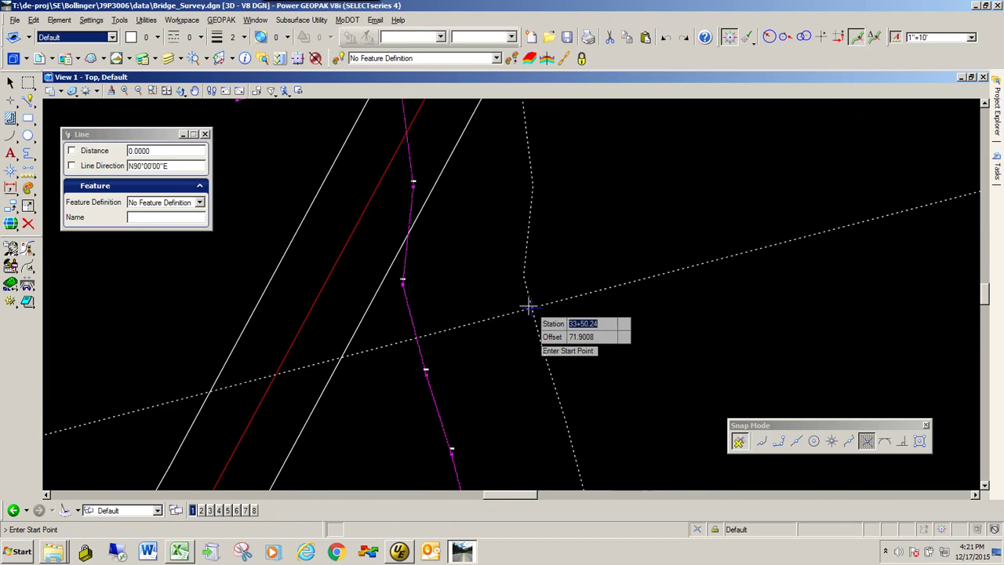
pyautogui.scroll(-3, 426, 366)
pyautogui.scroll(3, 424, 267)
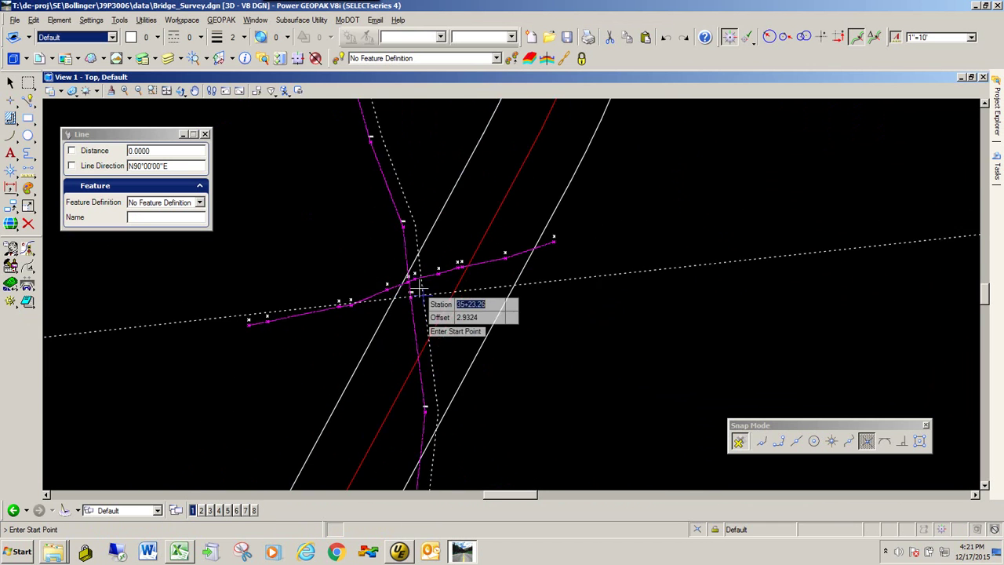
pyautogui.scroll(5, 424, 341)
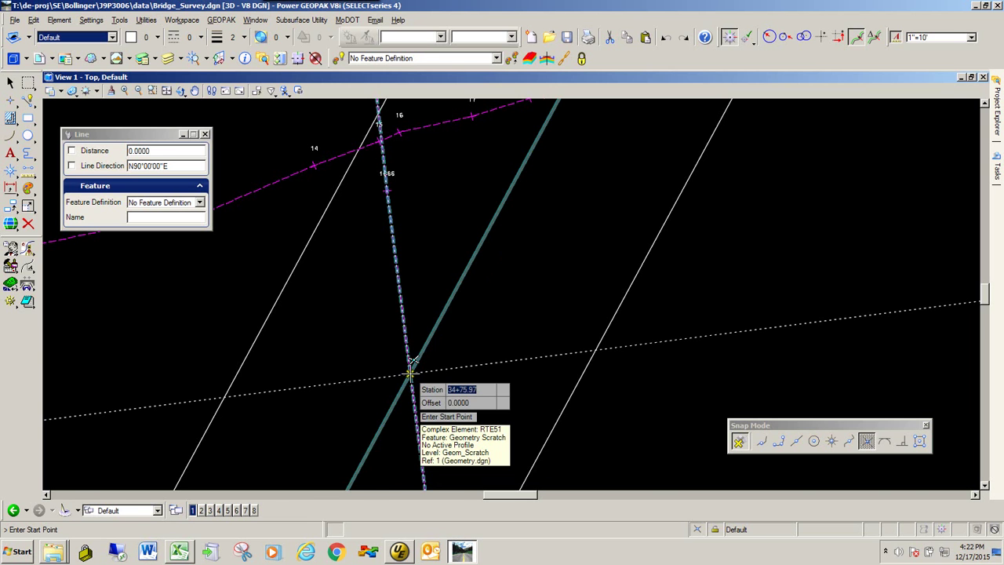
# Switch to the GeoHec.xlsm workbook in Excel and set the Centerline Section station to 34+75.97, rechecking the station in the drawing.
pyautogui.hotkey('alt', 'Tab')
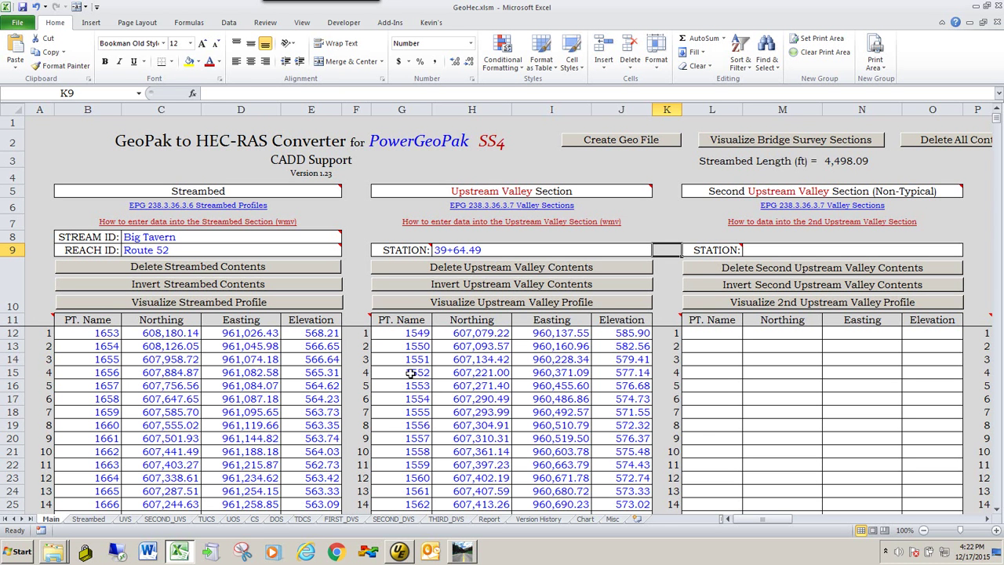
pyautogui.press('Right')
pyautogui.press('Right')
pyautogui.press('Right')
pyautogui.press('Right')
pyautogui.press('Right')
pyautogui.press('Right')
pyautogui.press('Right')
pyautogui.press('Right')
pyautogui.press('Right')
pyautogui.press('Right')
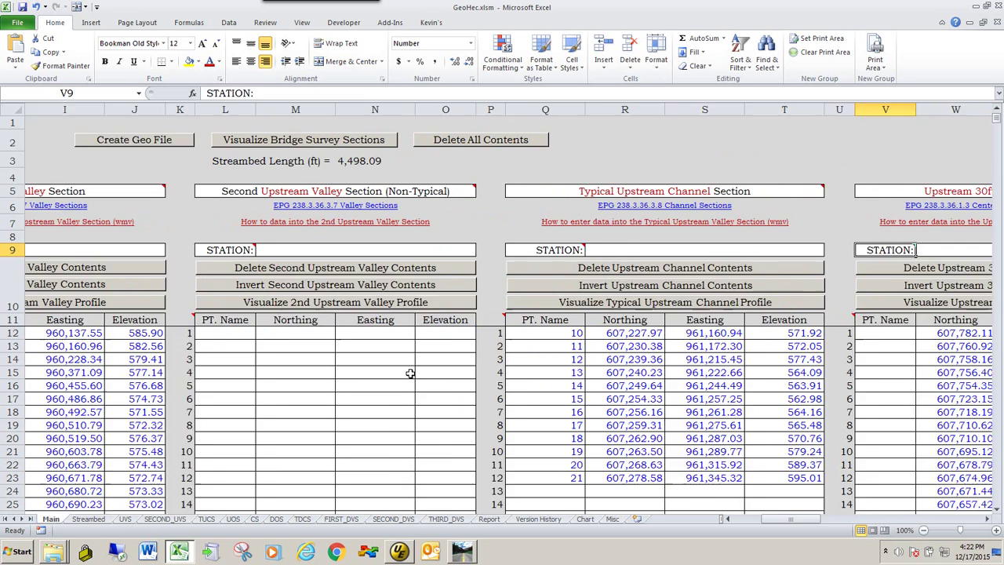
pyautogui.press('Right')
pyautogui.press('Right')
pyautogui.press('Right')
pyautogui.press('Right')
pyautogui.press('Right')
pyautogui.press('Right')
pyautogui.press('Right')
pyautogui.press('Right')
pyautogui.press('Right')
pyautogui.press('Right')
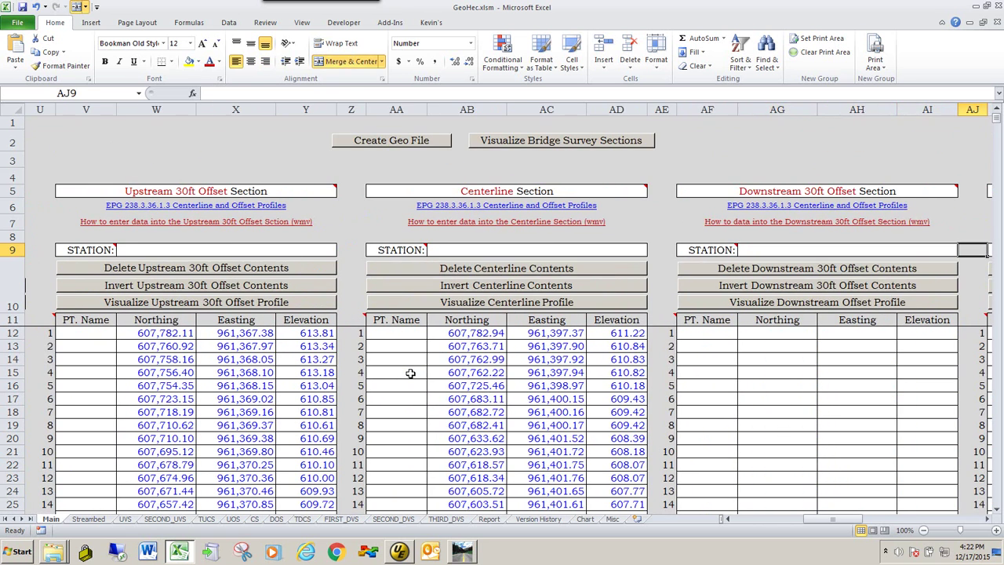
pyautogui.press('Left')
pyautogui.press('Left')
pyautogui.press('Left')
pyautogui.press('Left')
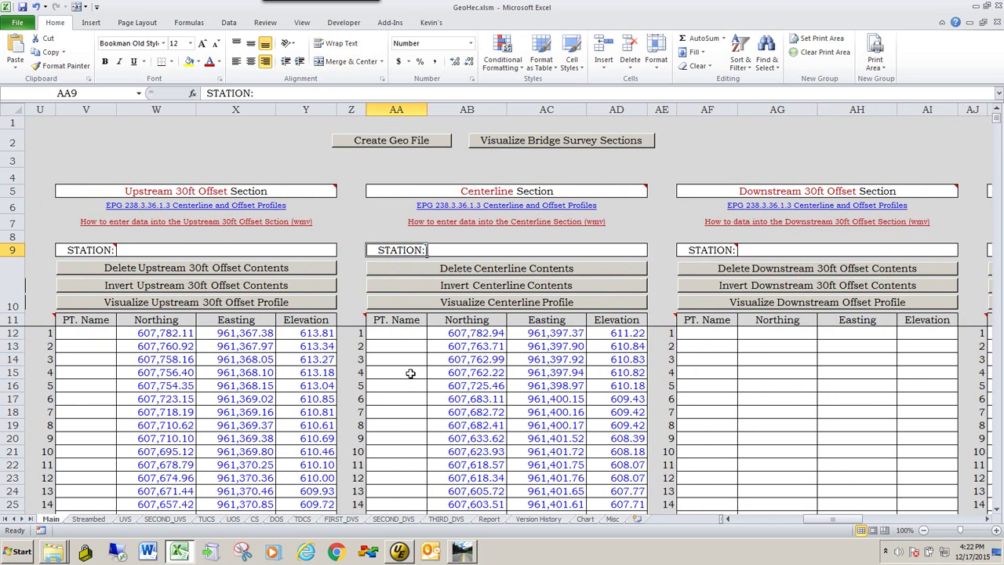
pyautogui.press('Right')
pyautogui.write('34+')
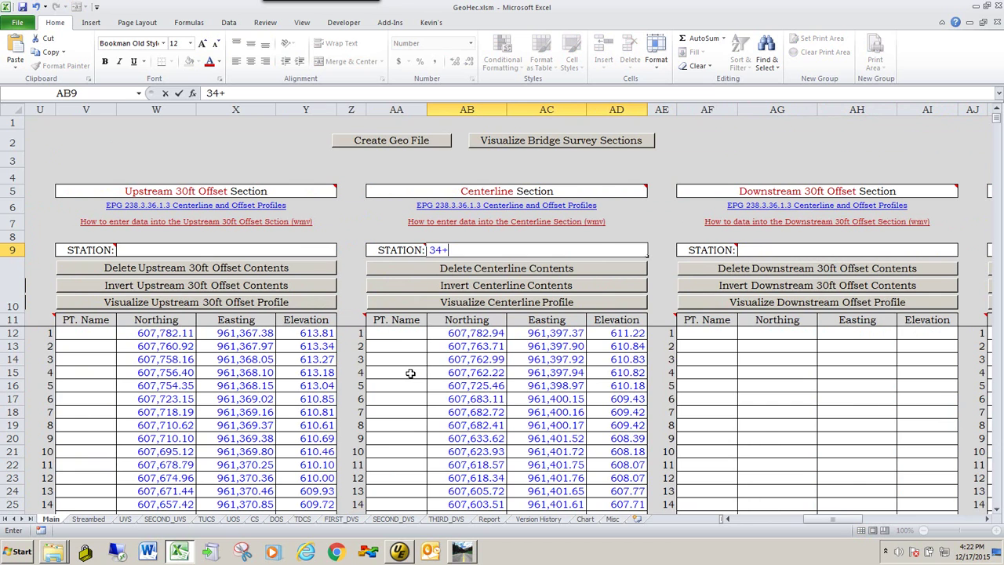
pyautogui.hotkey('alt', 'Tab')
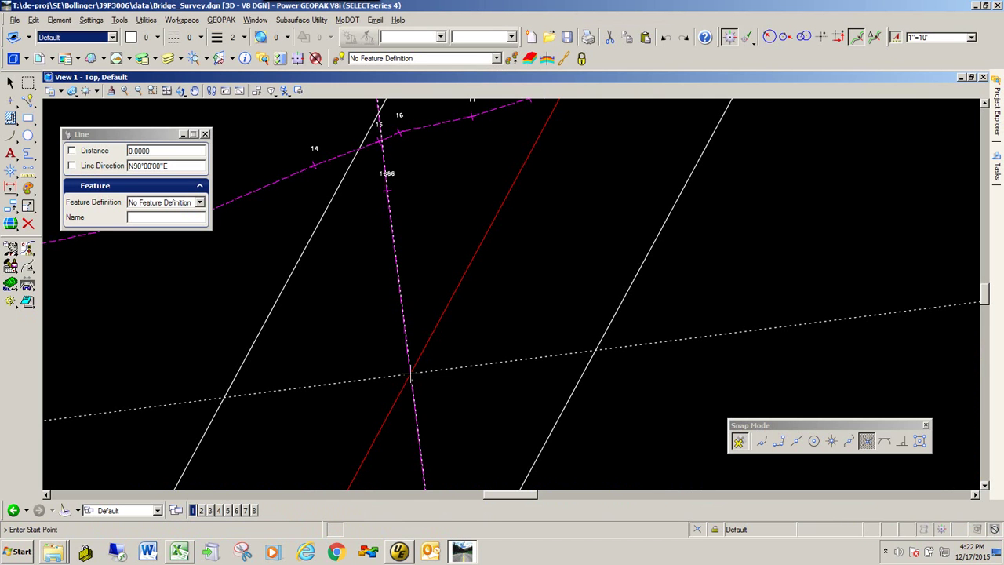
pyautogui.moveTo(409, 372)
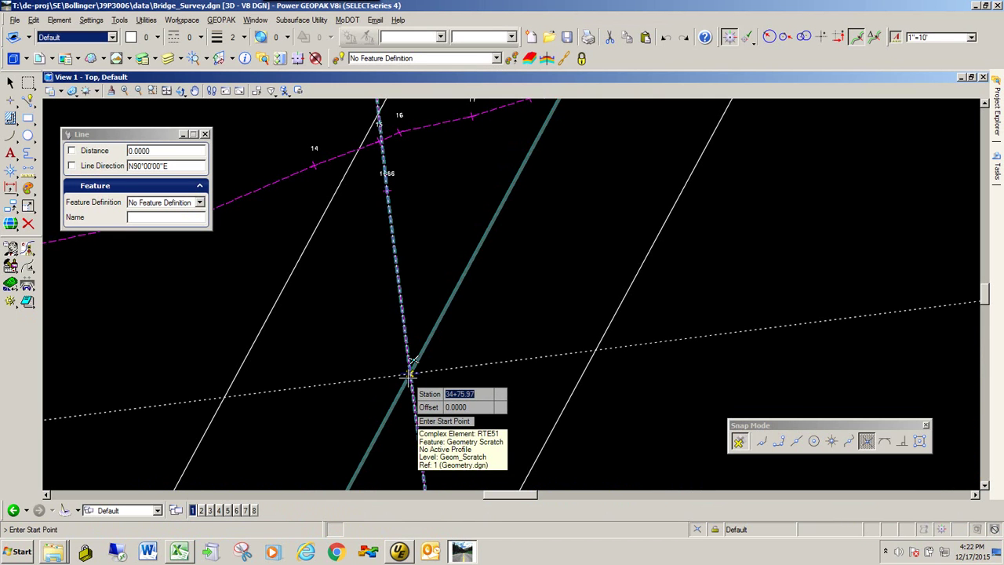
pyautogui.hotkey('alt', 'Tab')
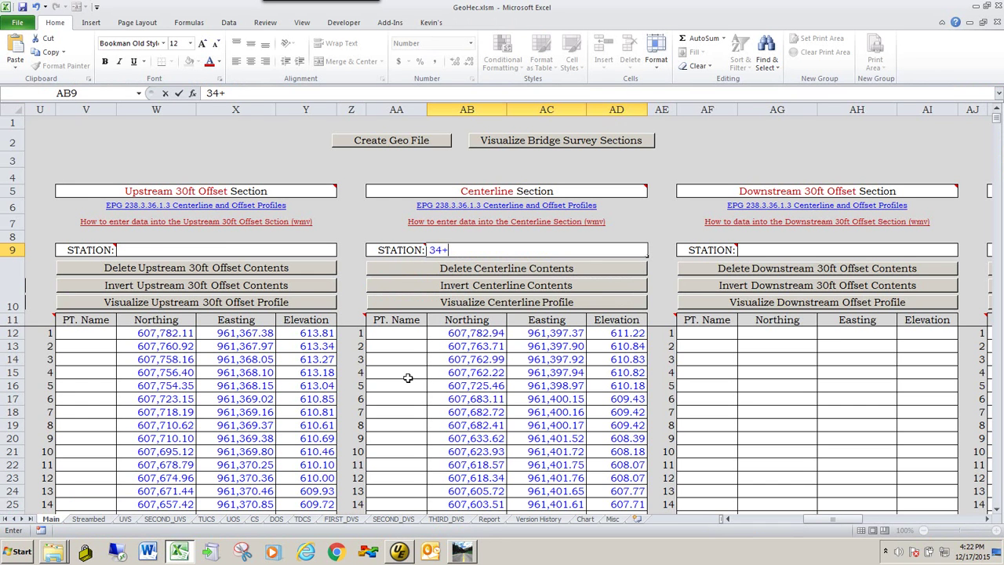
pyautogui.write('75.97')
pyautogui.press('Tab')
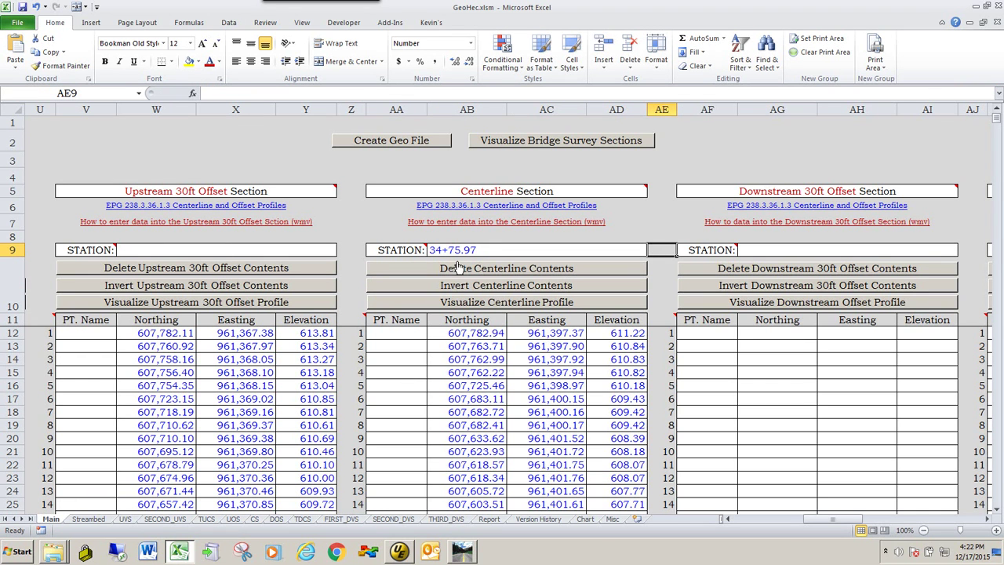
pyautogui.moveTo(812, 519); pyautogui.dragTo(687, 522)
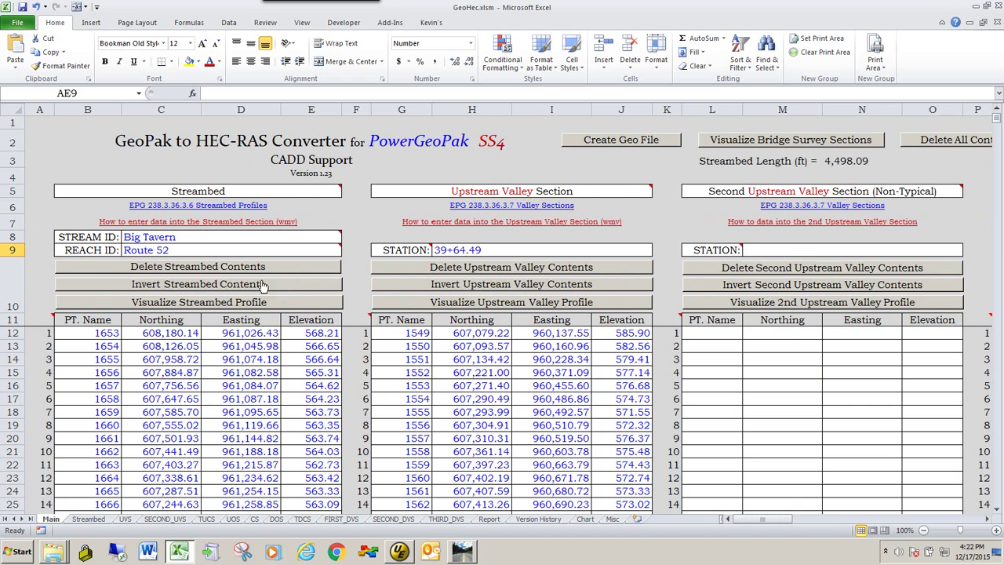